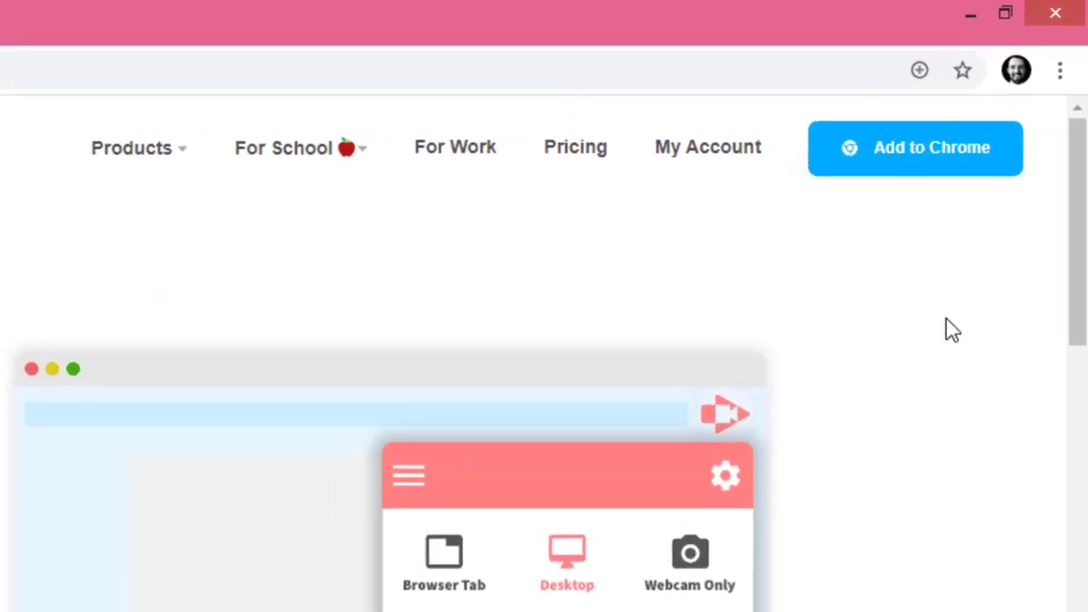
# - Install the Screencastify - Screen Video Recorder extension from the Chrome Web Store
pyautogui.click(893, 162)
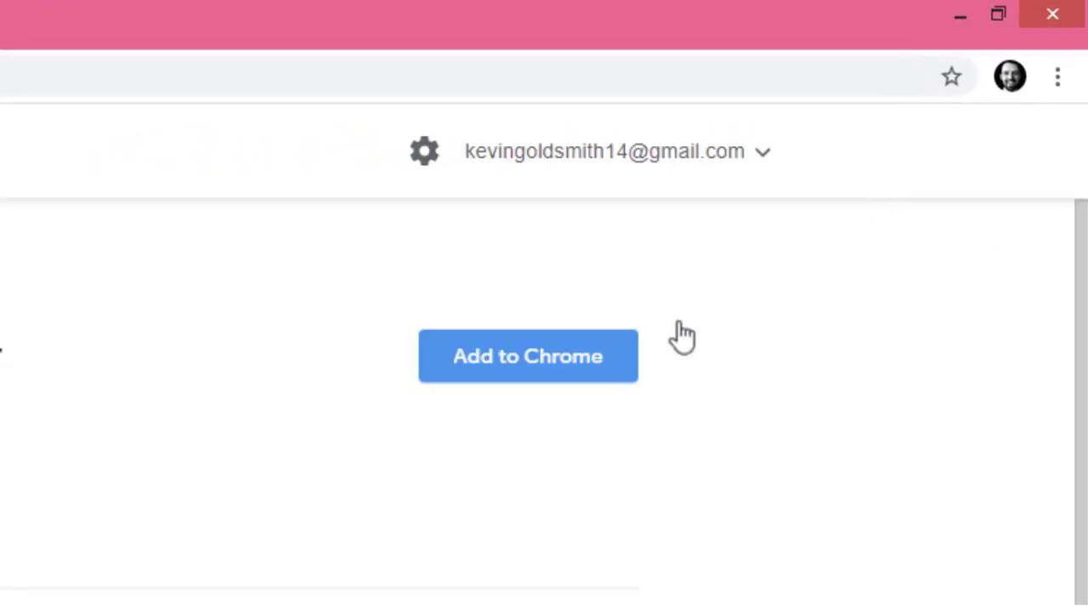
pyautogui.click(610, 374)
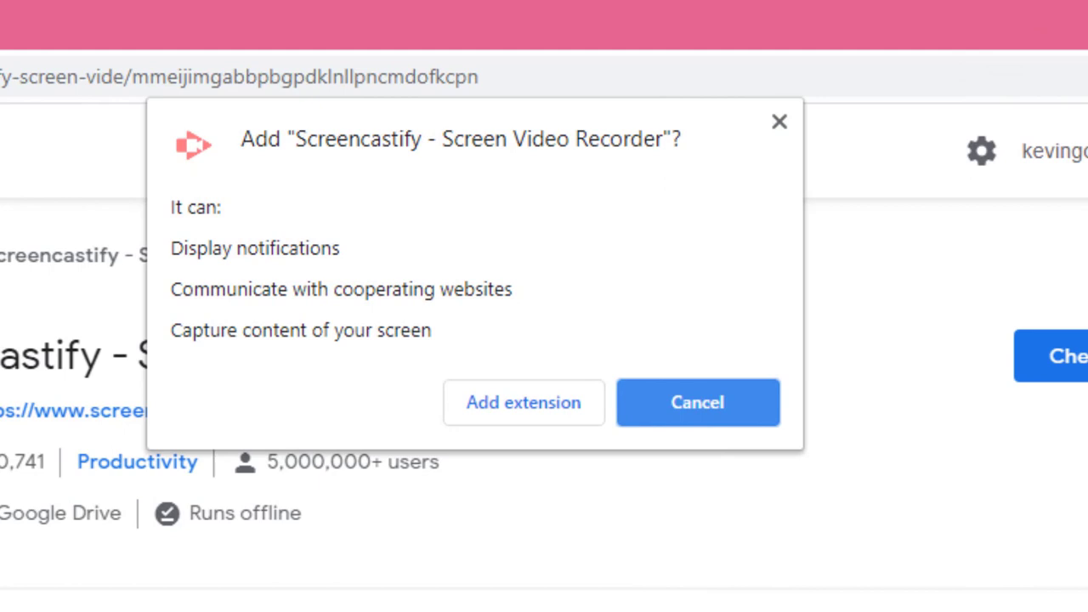
pyautogui.click(578, 417)
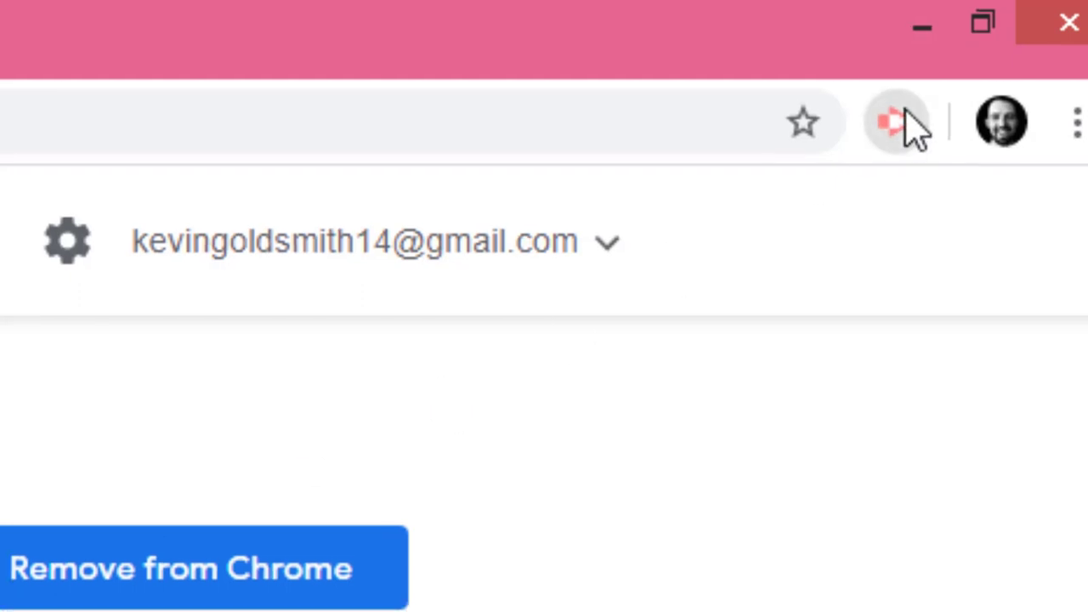
# - Sign in to Screencastify with the second Google account and allow the requested recording permissions
pyautogui.click(902, 125)
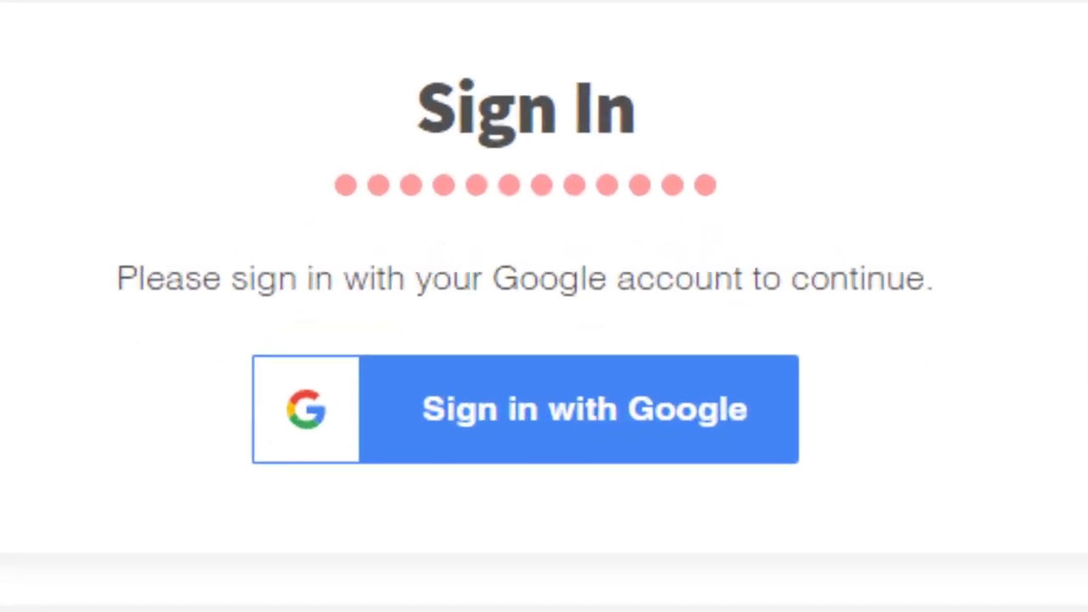
pyautogui.click(562, 290)
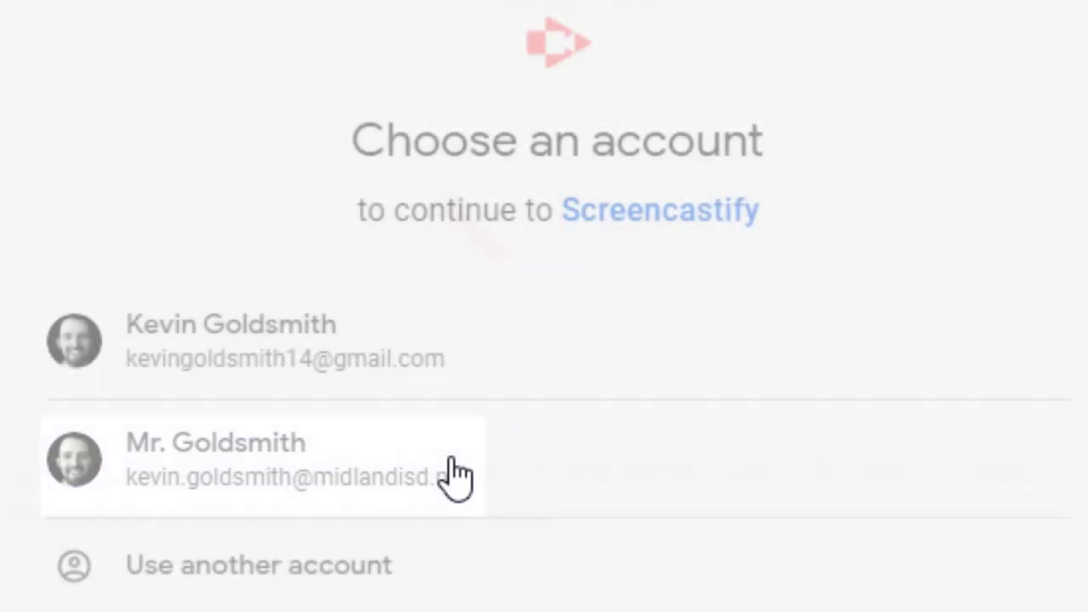
pyautogui.click(454, 475)
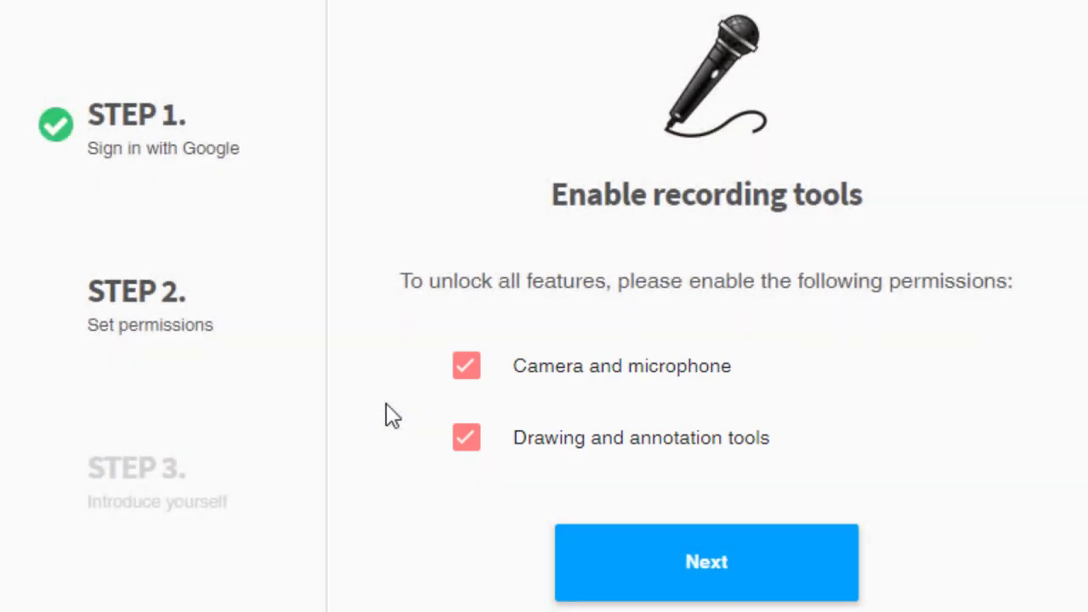
pyautogui.click(615, 578)
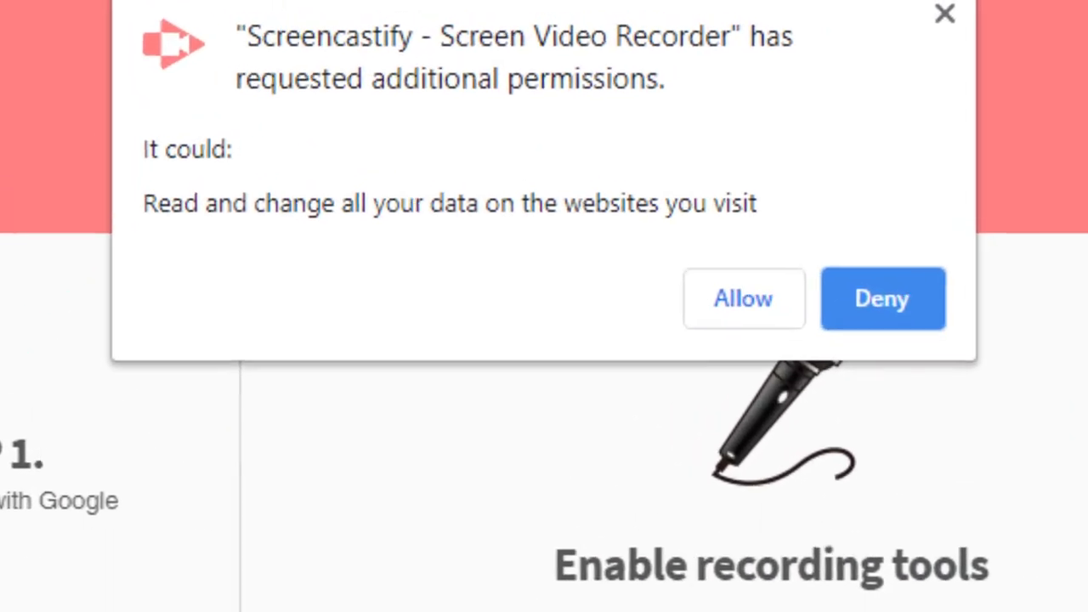
pyautogui.click(753, 321)
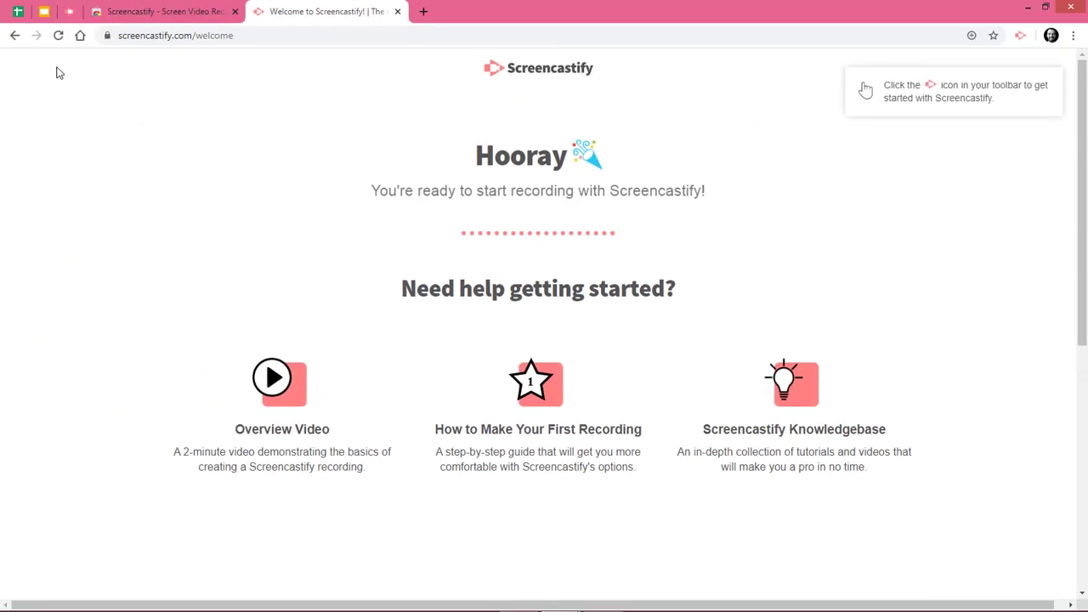
# - Check Screencastify's recording options over the World War II slides, then go back to its website
pyautogui.click(43, 12)
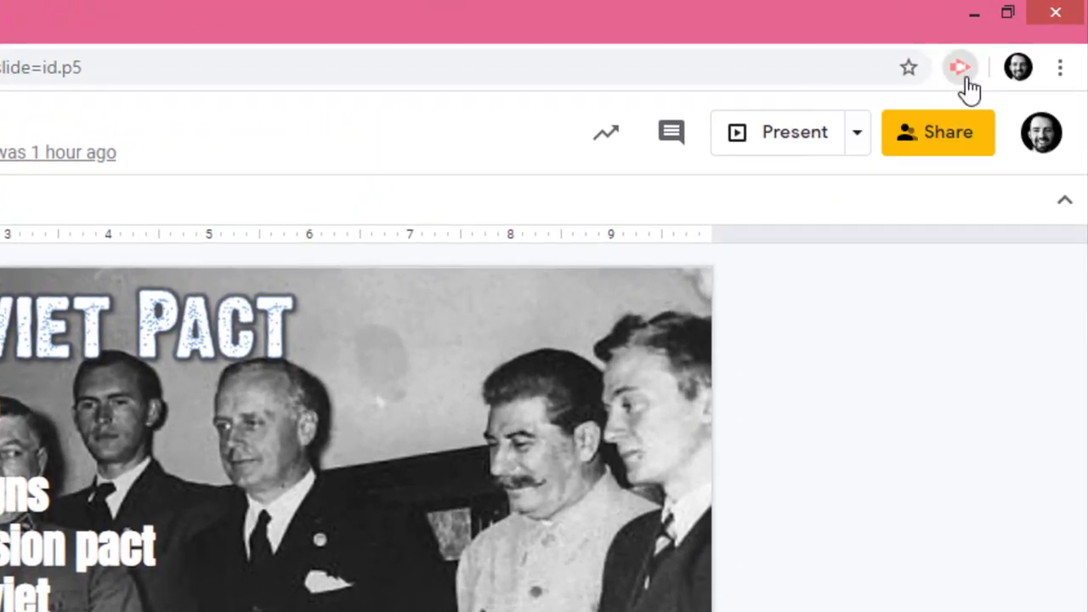
pyautogui.click(969, 78)
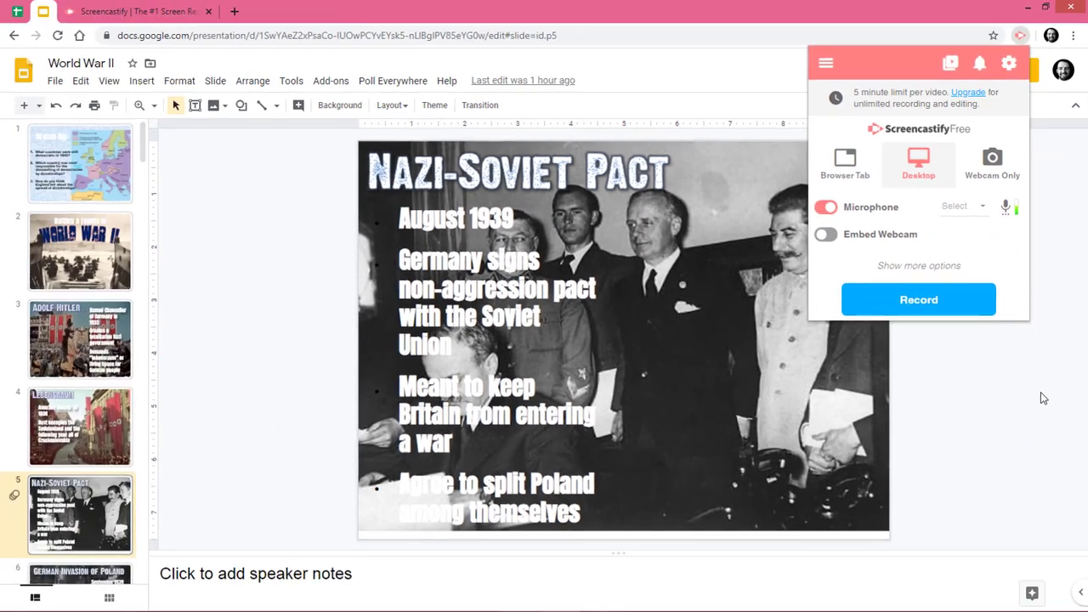
pyautogui.click(165, 8)
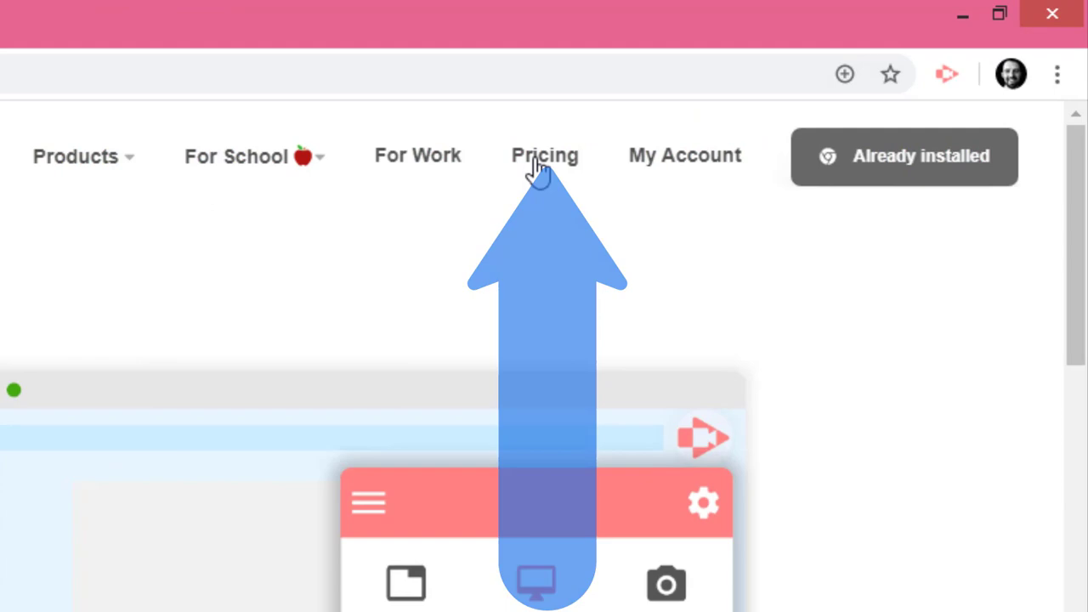
# - Show Screencastify pricing with education discounts on and scroll through the plans
pyautogui.click(538, 166)
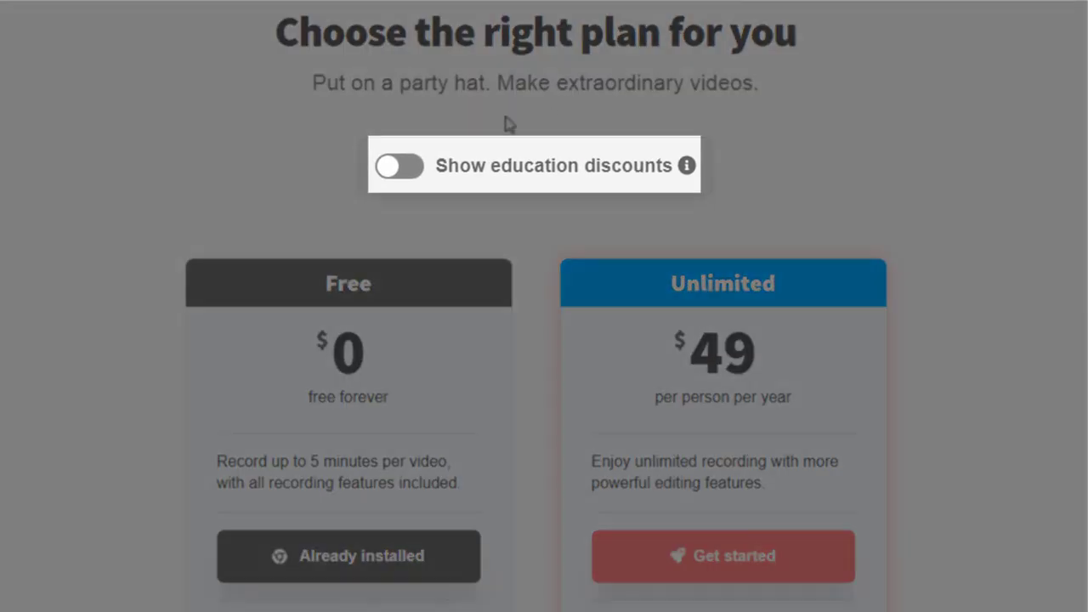
pyautogui.click(411, 169)
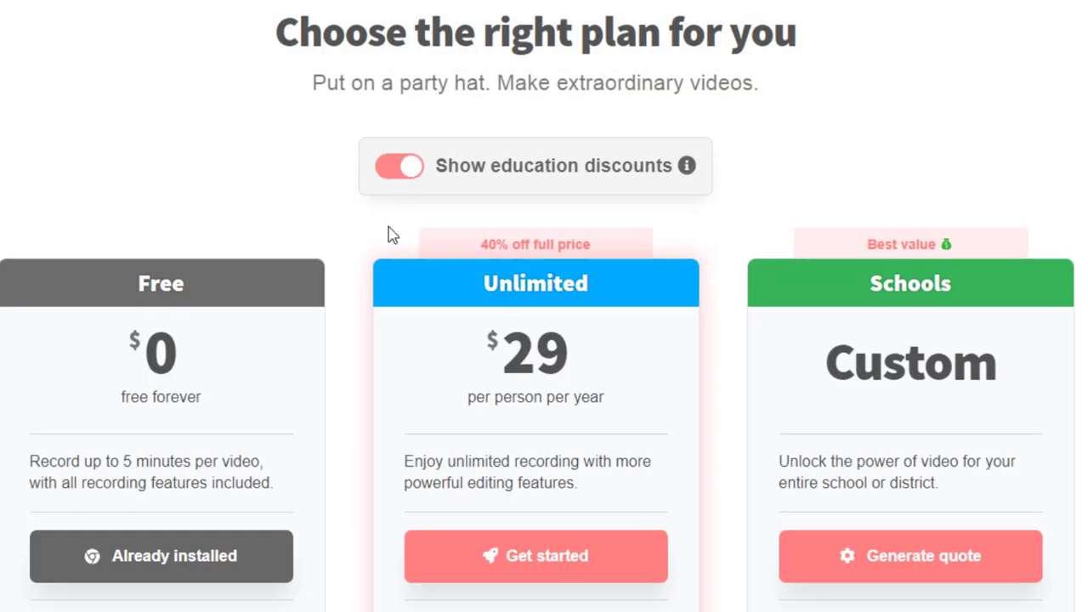
pyautogui.scroll(-2, 392, 235)
pyautogui.scroll(-2, 392, 234)
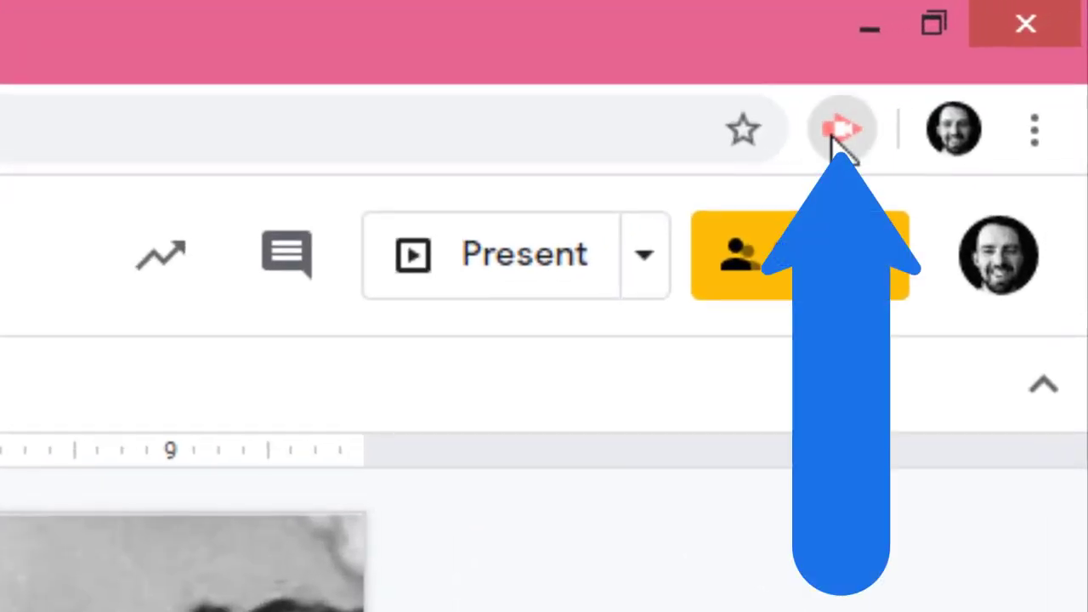
# - Try the Webcam Only recording mode and look through the available cameras
pyautogui.click(835, 137)
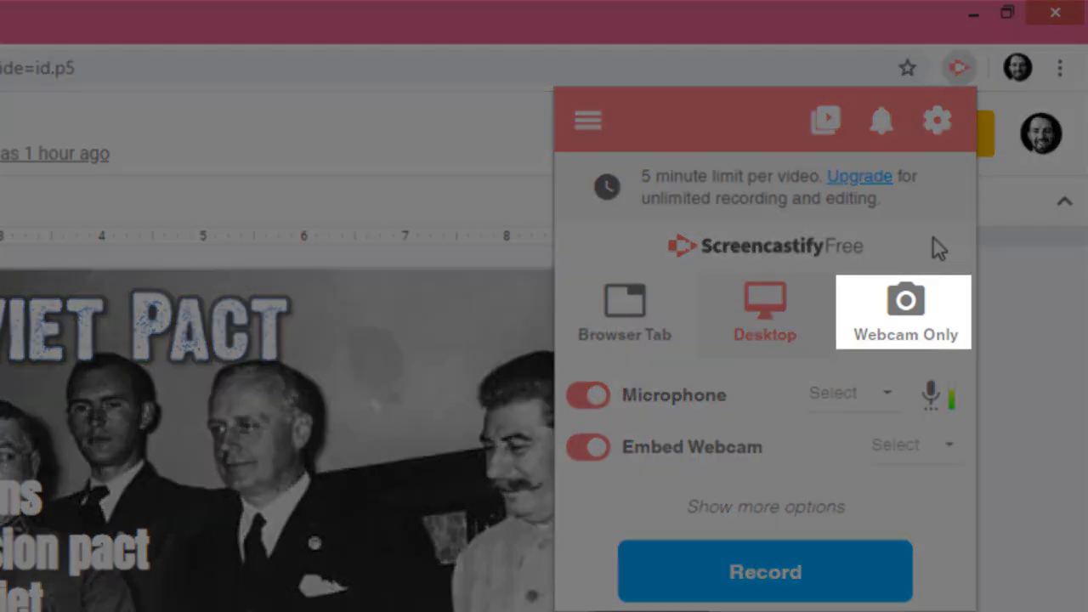
pyautogui.click(905, 308)
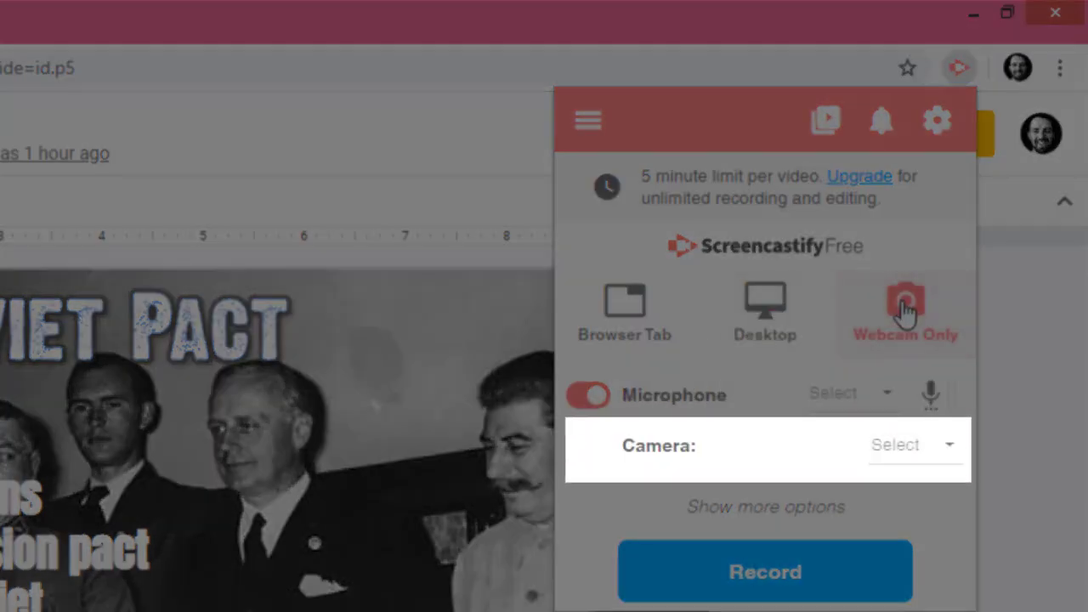
pyautogui.click(924, 448)
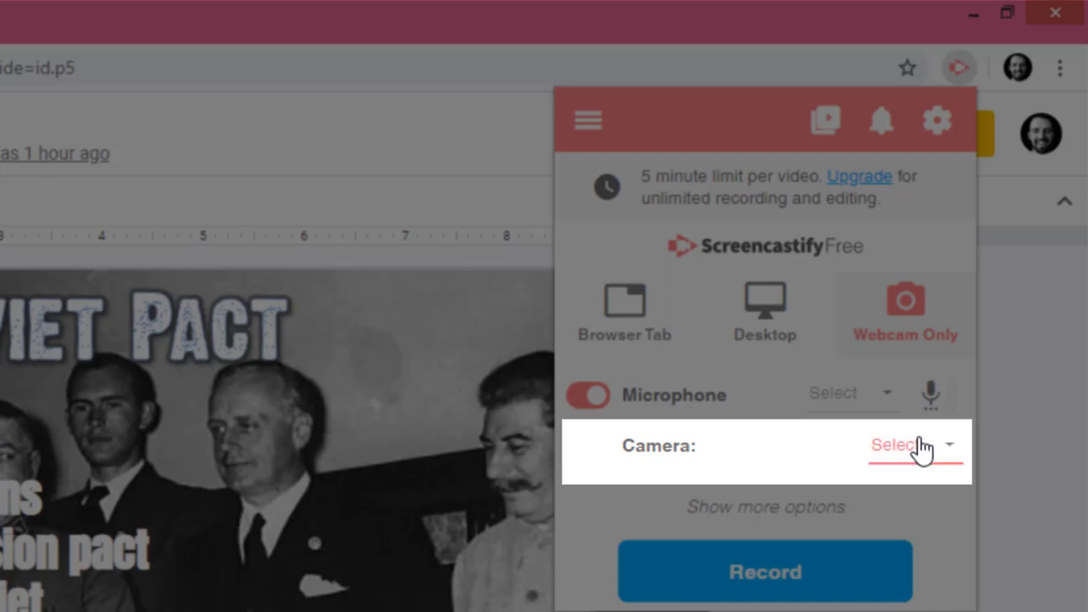
pyautogui.click(938, 530)
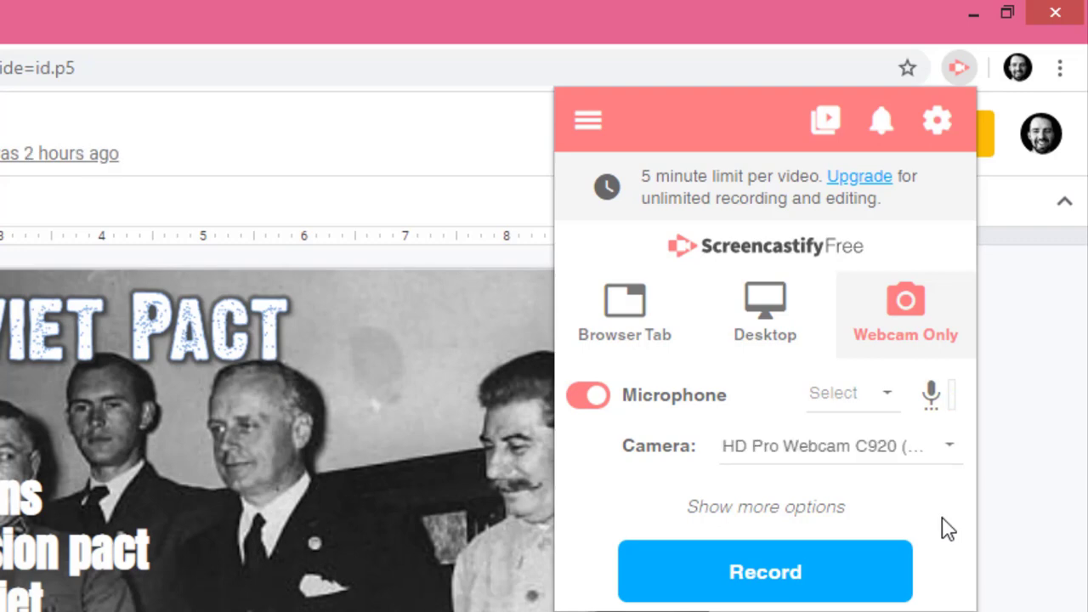
# - Record the Browser Tab with microphone on and webcam embedding off, after trying the HD Pro Webcam C920
pyautogui.click(619, 313)
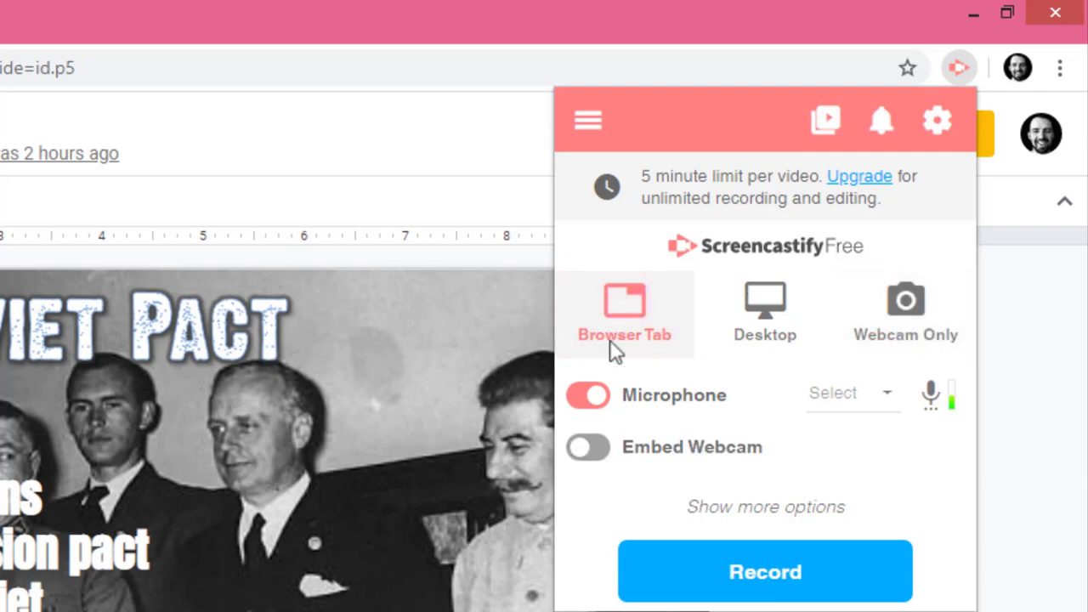
pyautogui.click(590, 444)
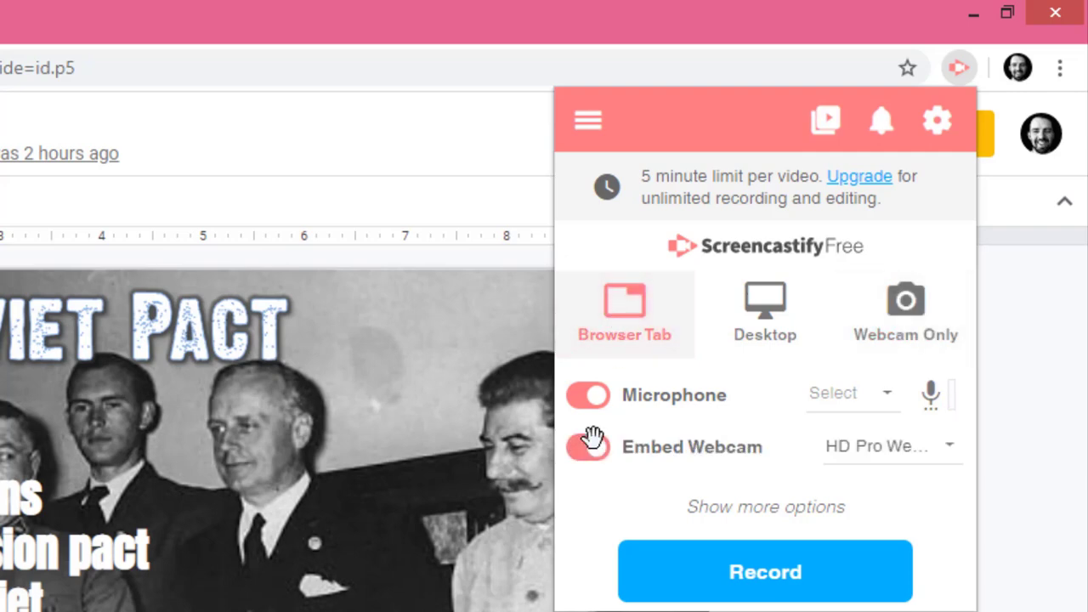
pyautogui.click(913, 448)
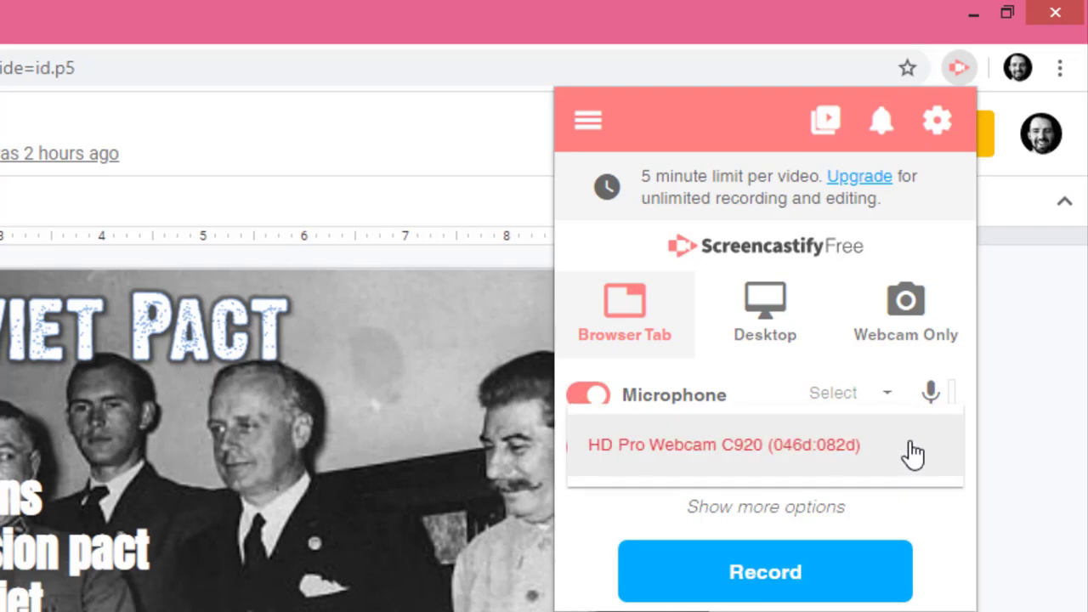
pyautogui.click(815, 446)
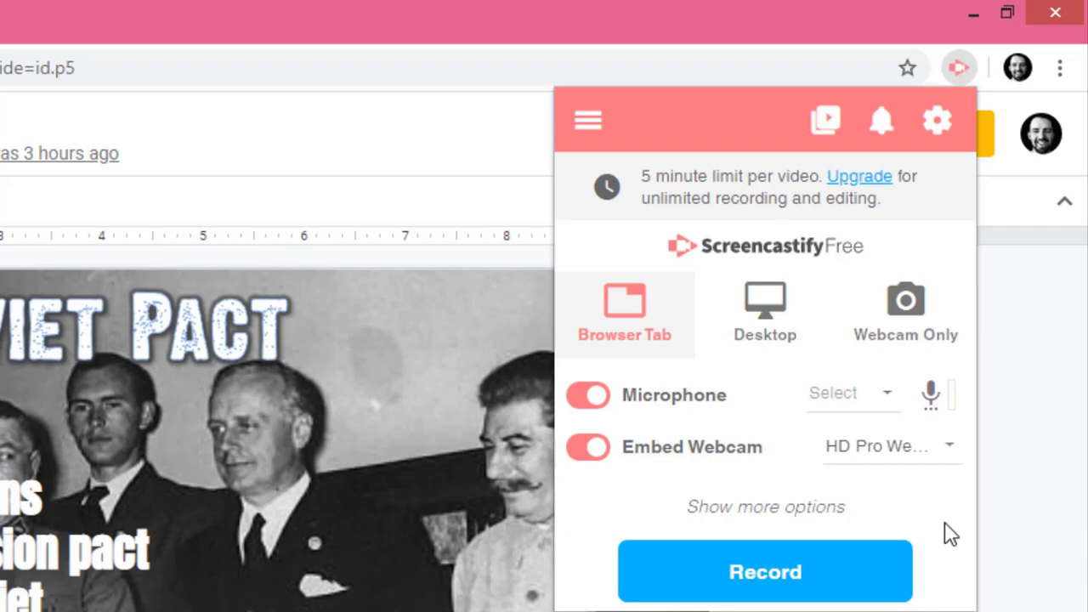
pyautogui.click(588, 447)
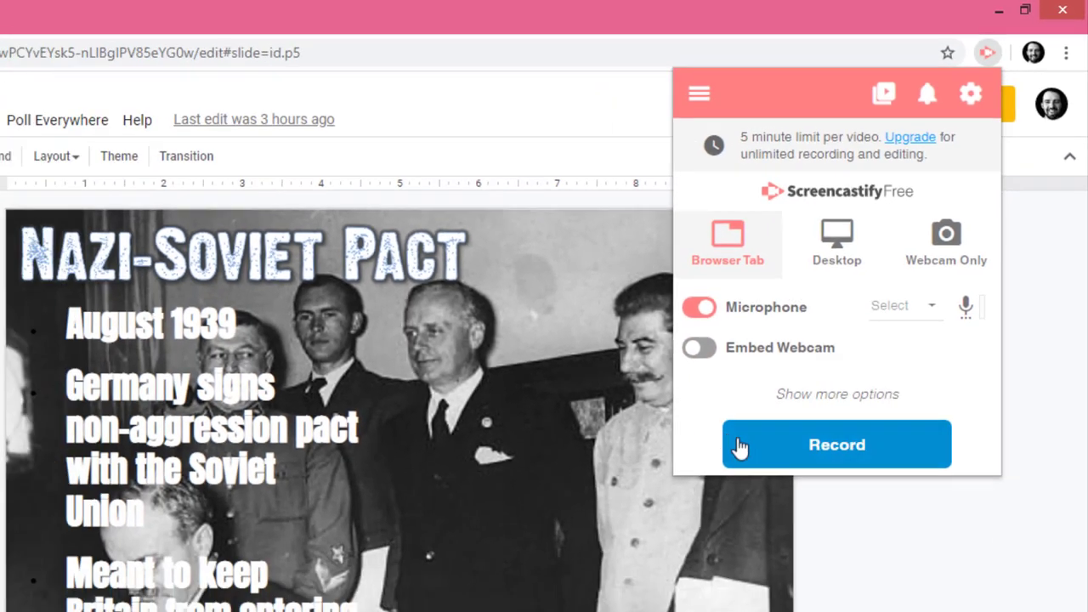
pyautogui.click(639, 572)
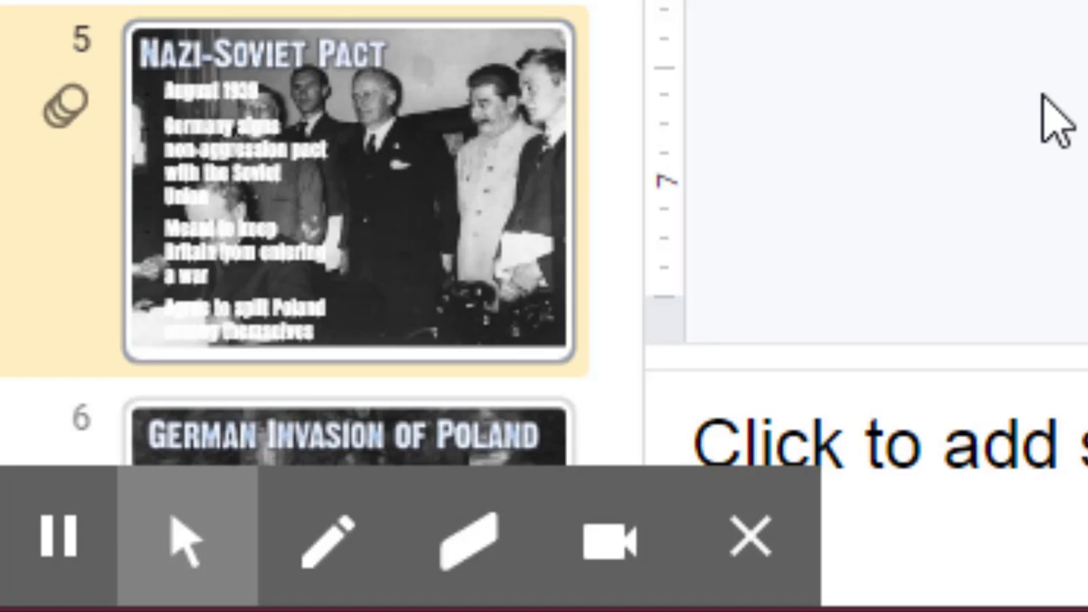
# - Try the Focus Mouse spotlight on and off, then enable Highlight Clicks
pyautogui.moveTo(199, 561)
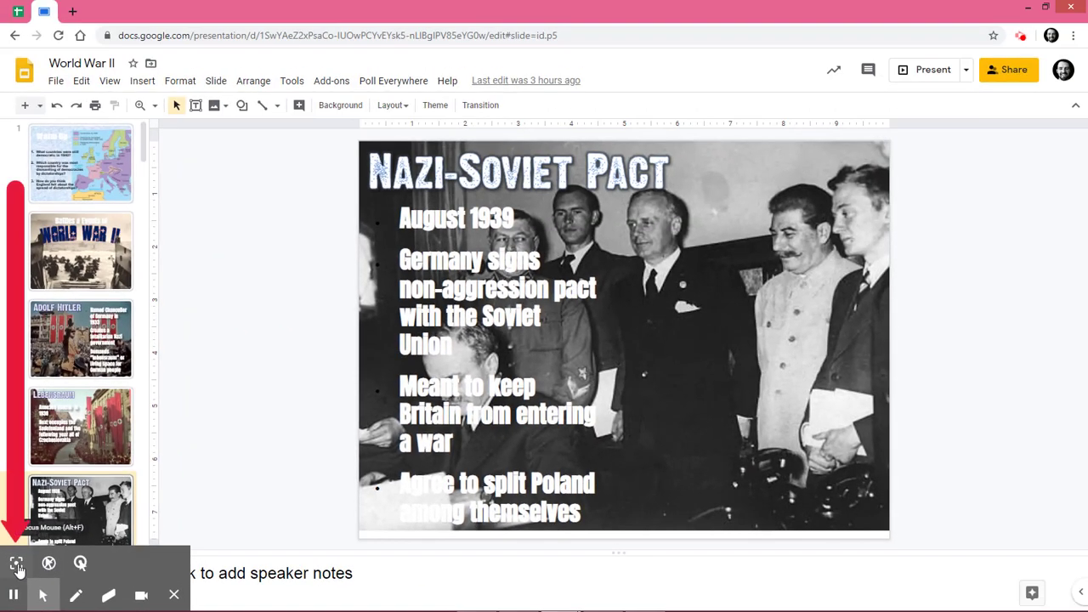
pyautogui.click(17, 568)
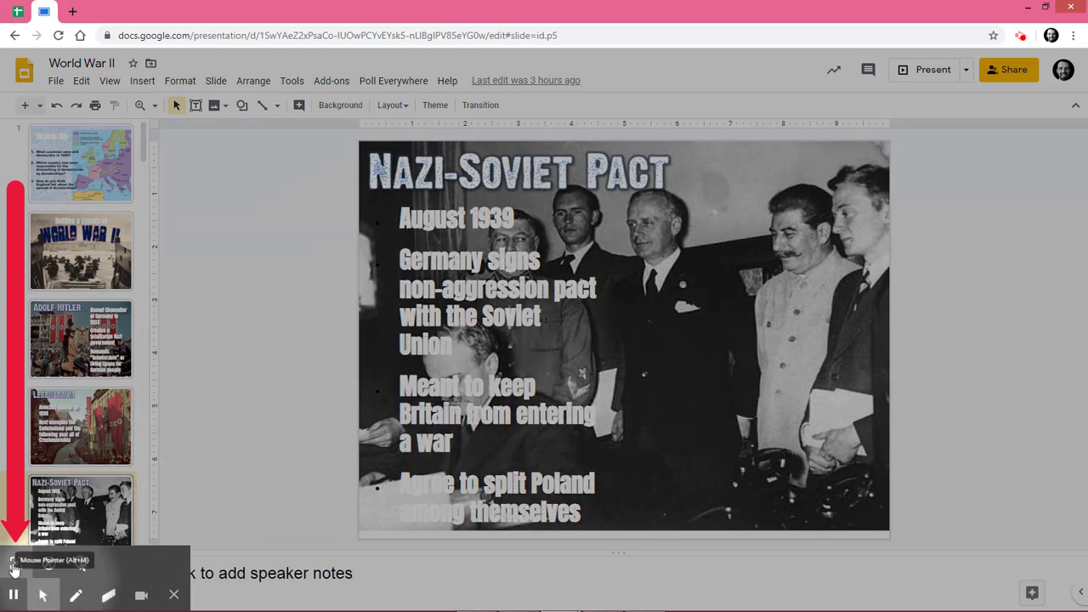
pyautogui.click(17, 568)
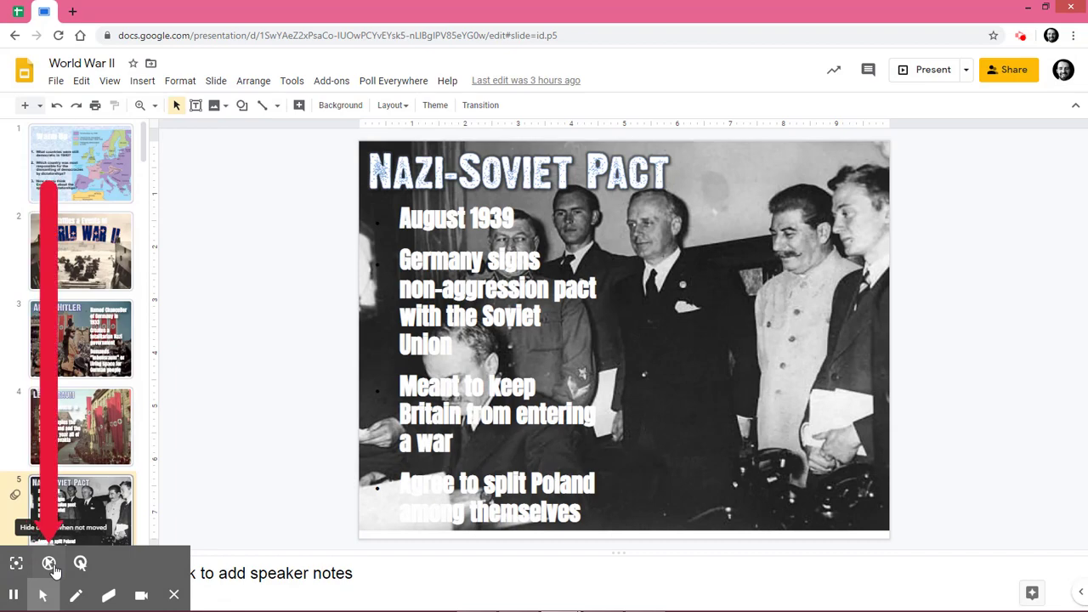
pyautogui.hotkey('alt', 'f')
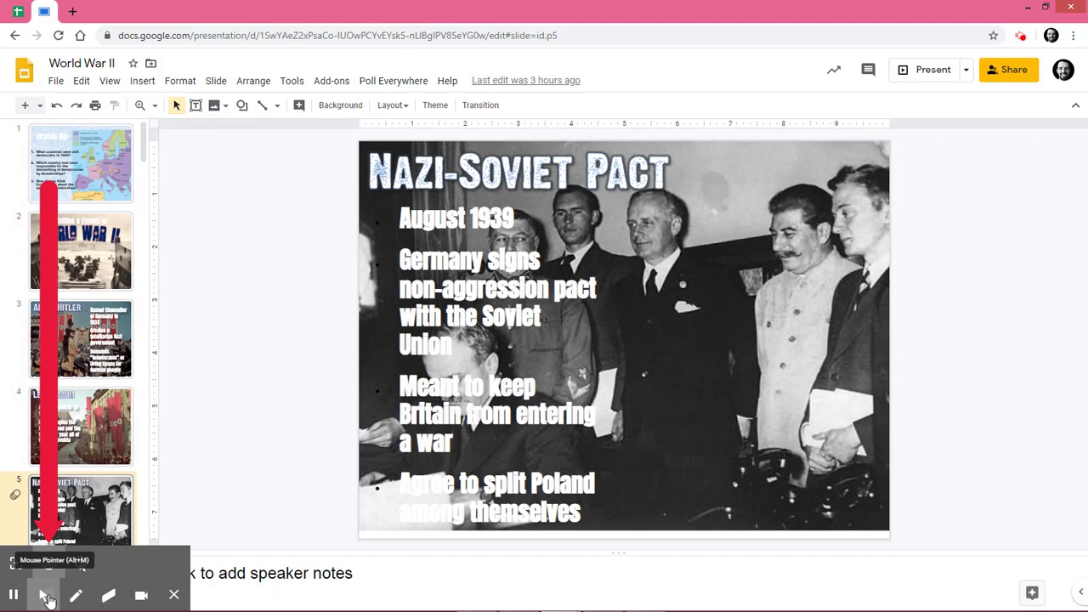
pyautogui.moveTo(42, 593)
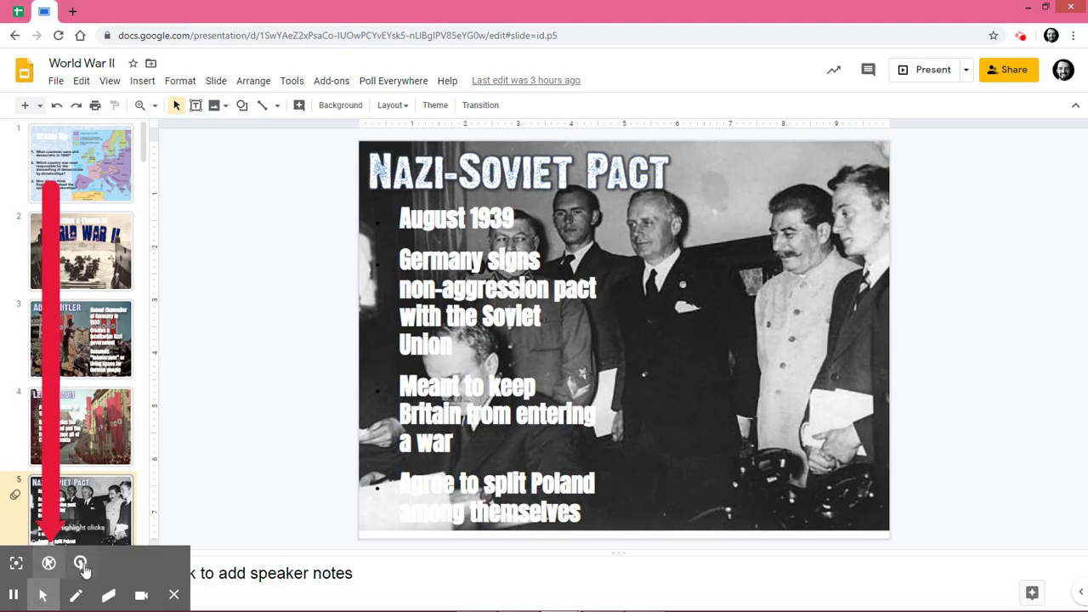
pyautogui.click(82, 565)
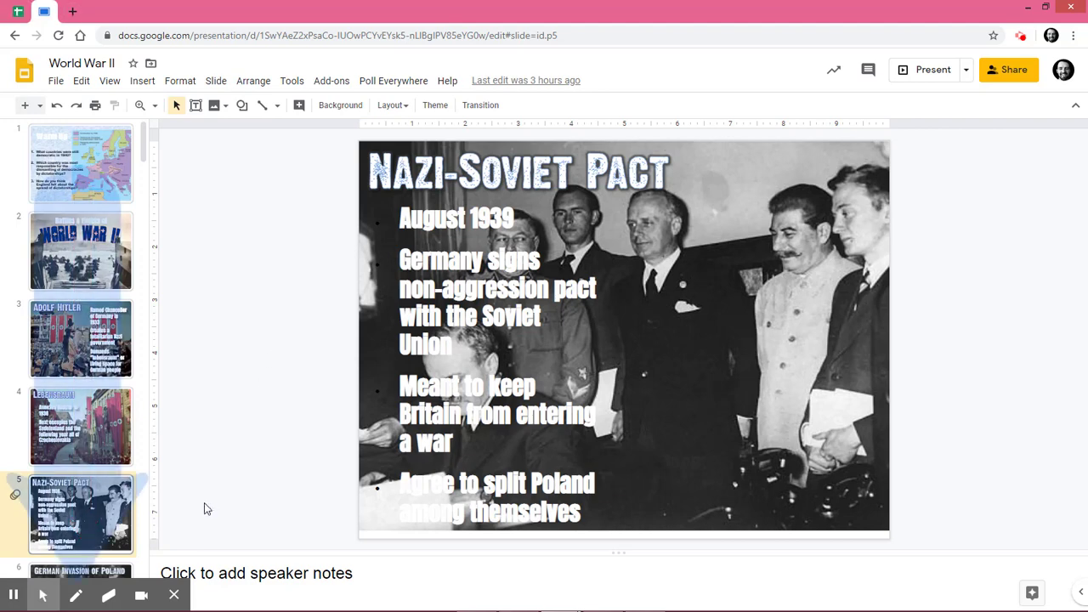
# - Draw a red pen mark, erase it, and toggle the webcam overlay on and off
pyautogui.hotkey('alt', 'p')
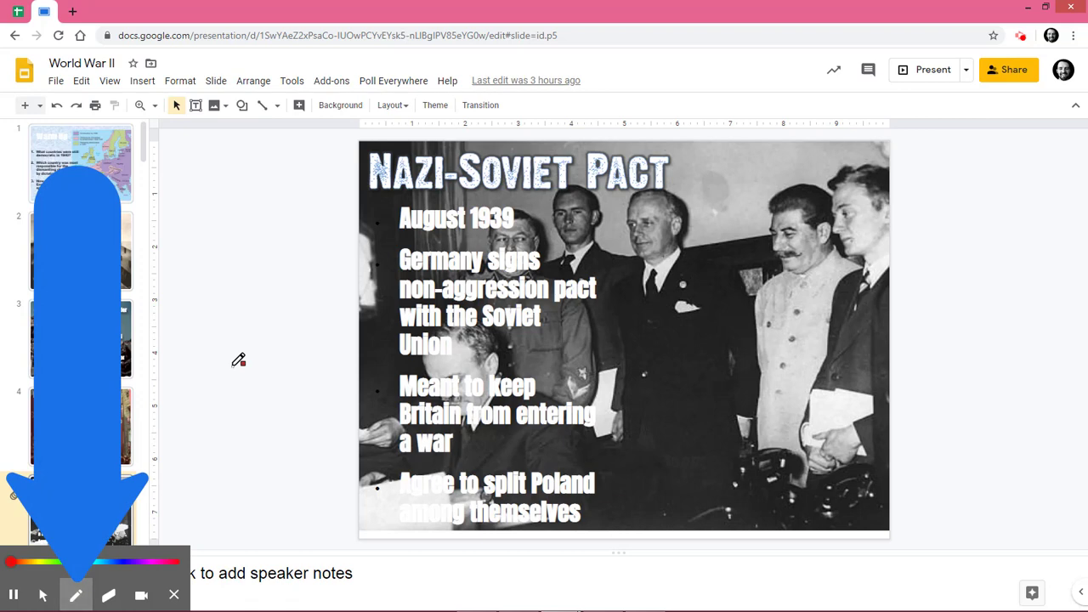
pyautogui.click(246, 372)
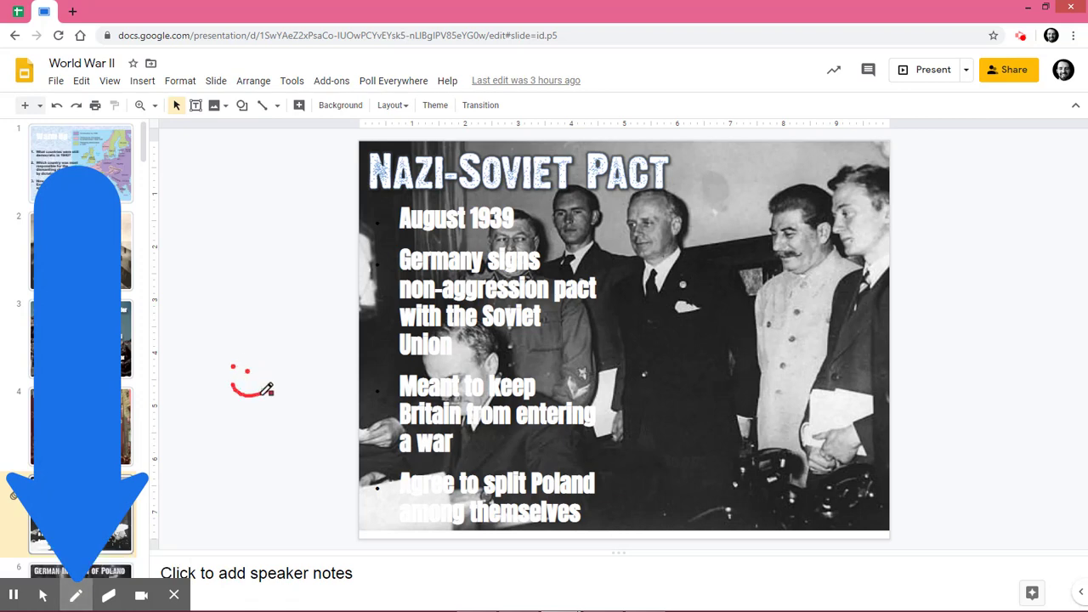
pyautogui.click(108, 595)
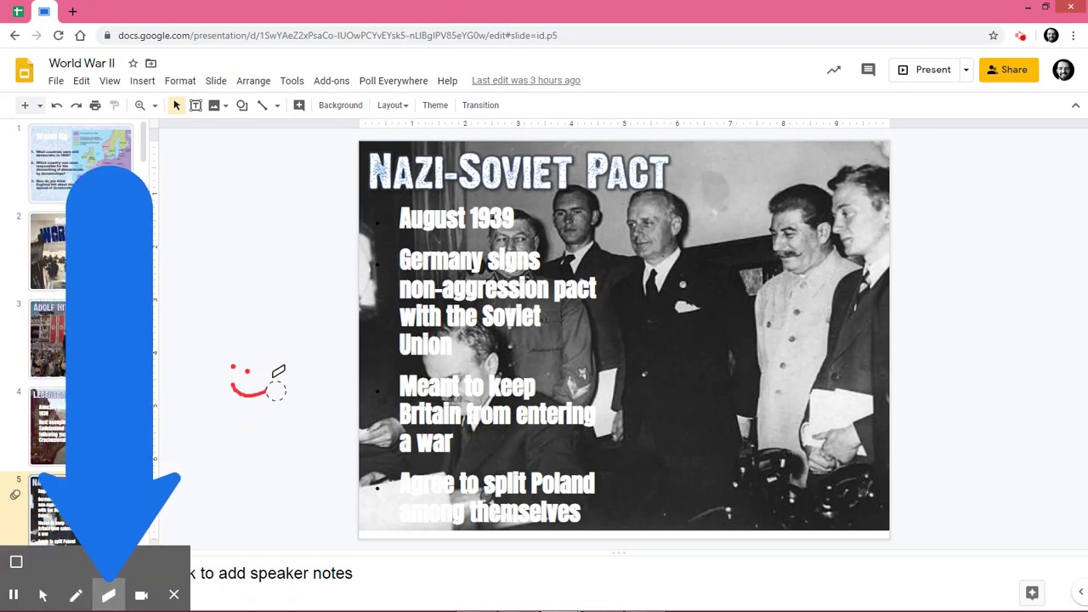
pyautogui.moveTo(244, 377); pyautogui.dragTo(231, 362)
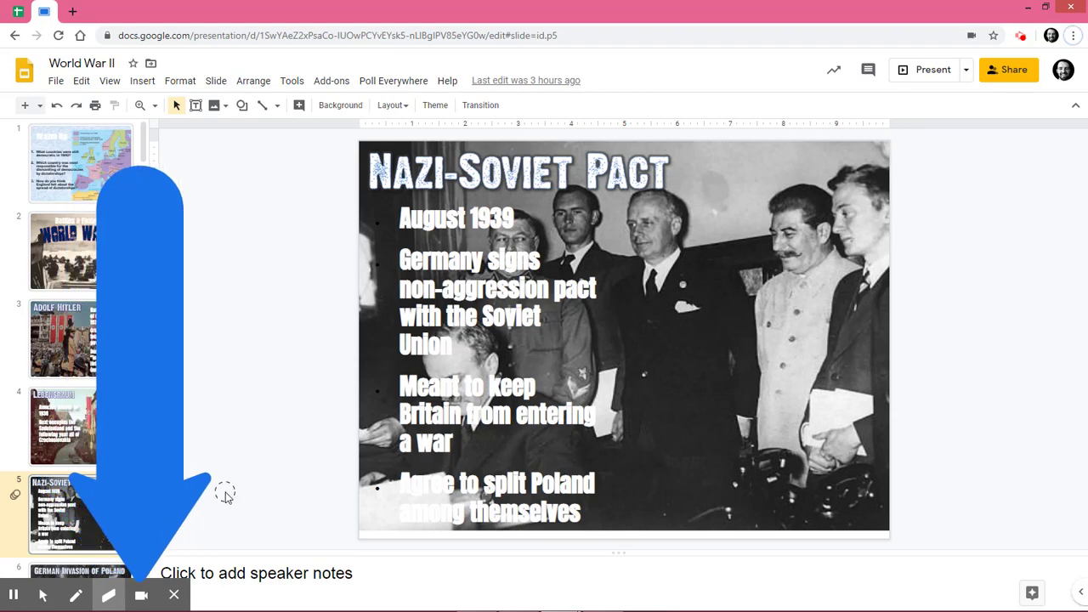
pyautogui.click(142, 595)
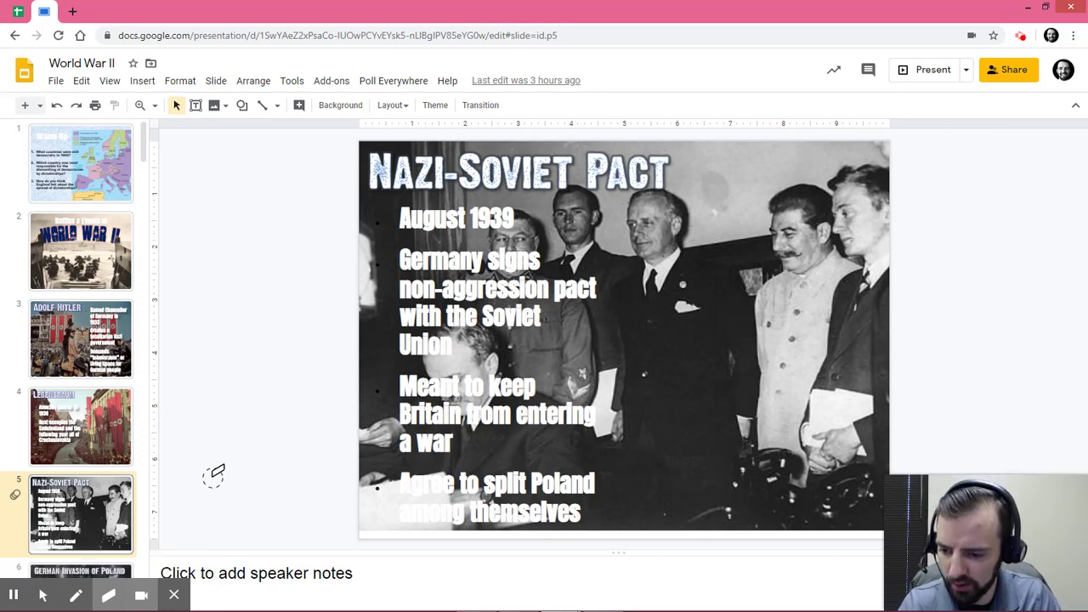
pyautogui.click(145, 599)
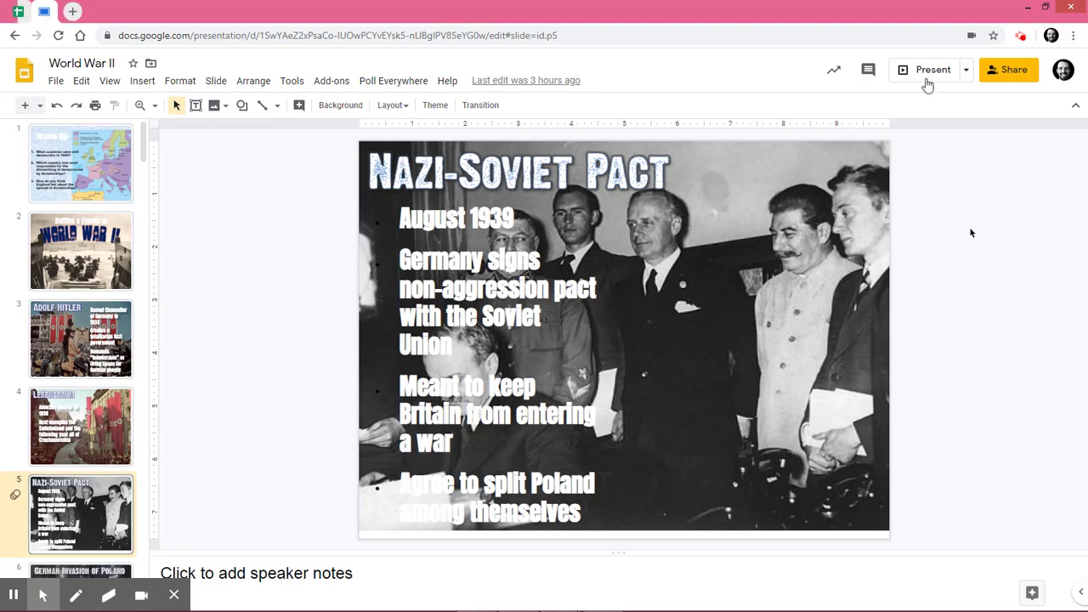
# - Present from slide 5 through the Maginot Line slides, then bring up the recording status panel
pyautogui.click(927, 75)
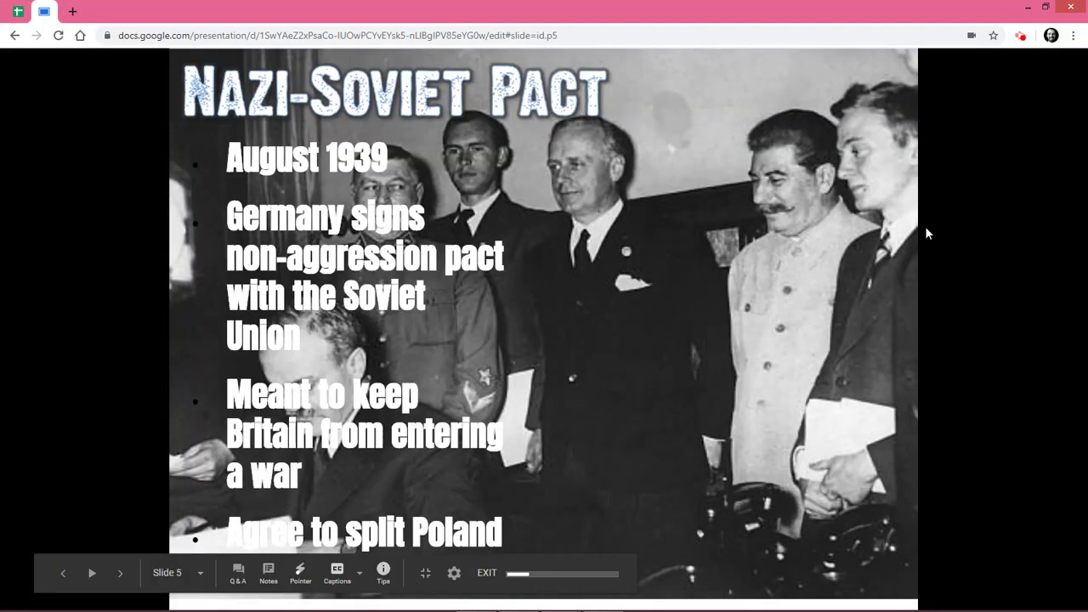
pyautogui.click(925, 226)
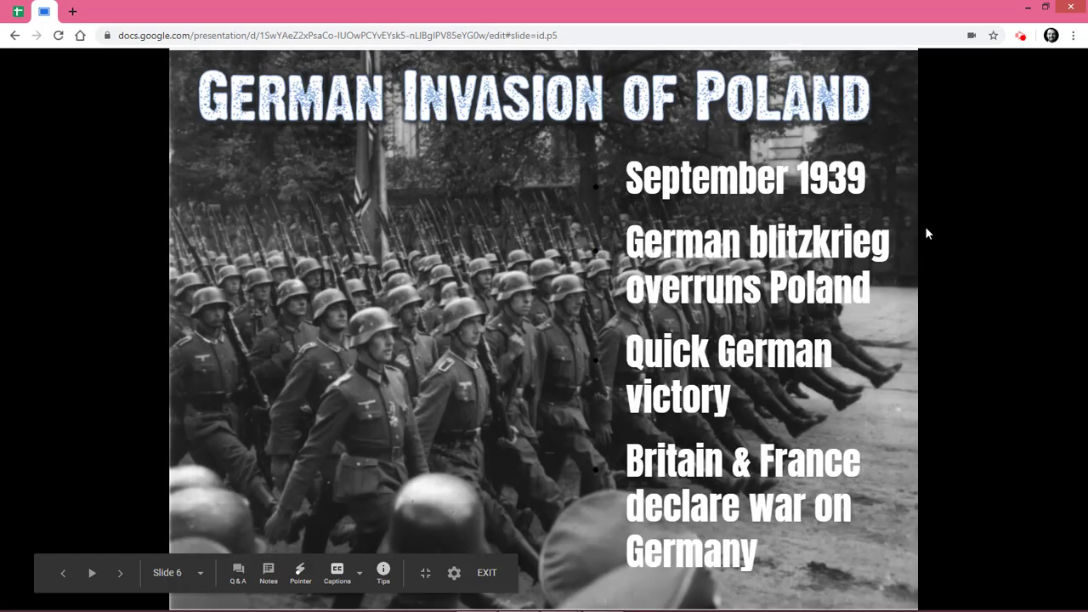
pyautogui.click(925, 227)
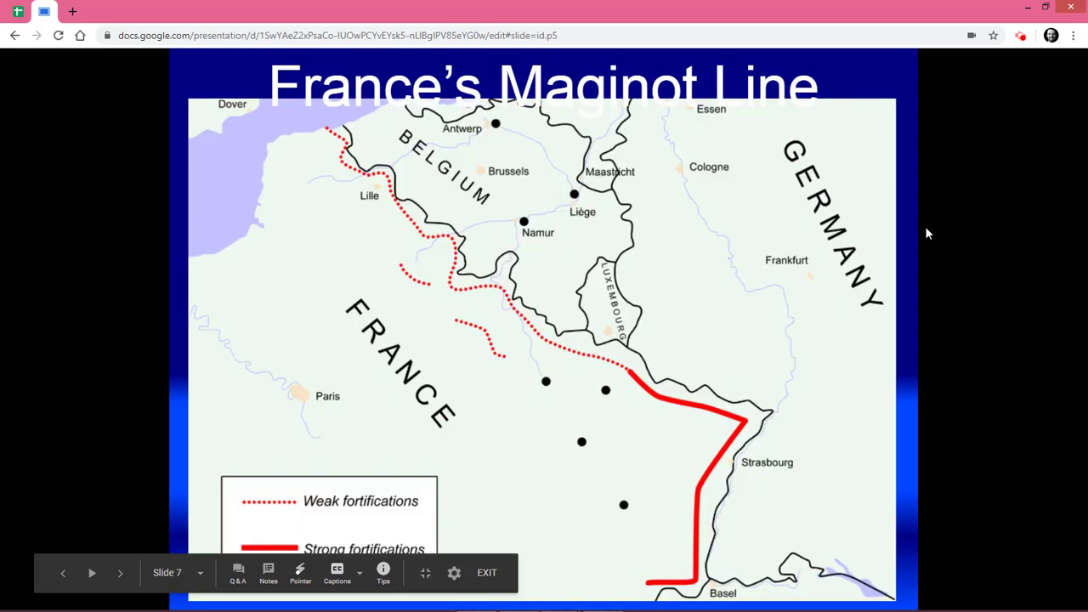
pyautogui.click(925, 226)
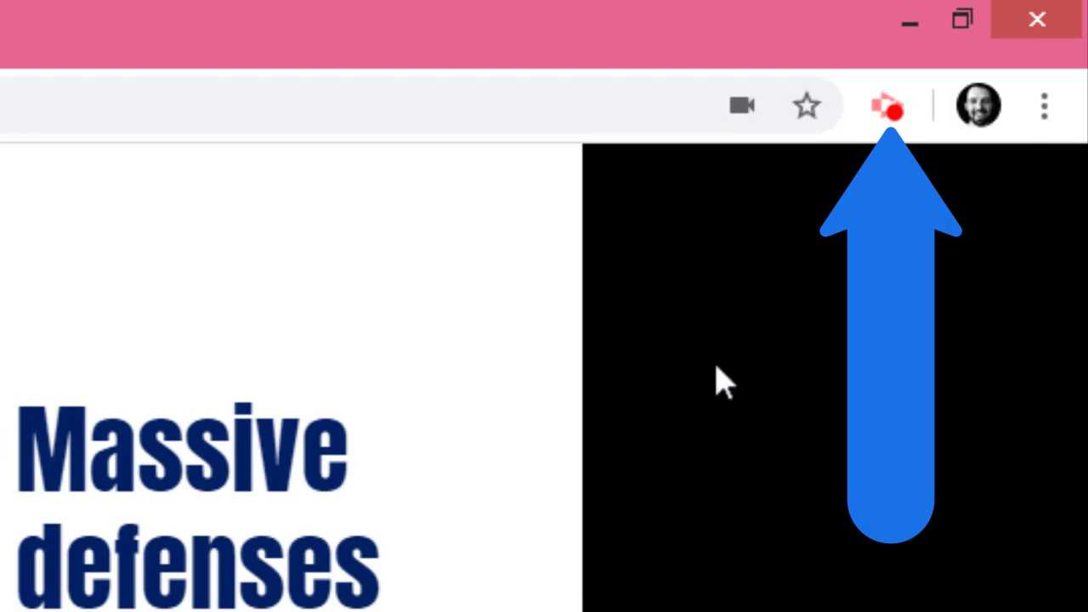
pyautogui.click(886, 111)
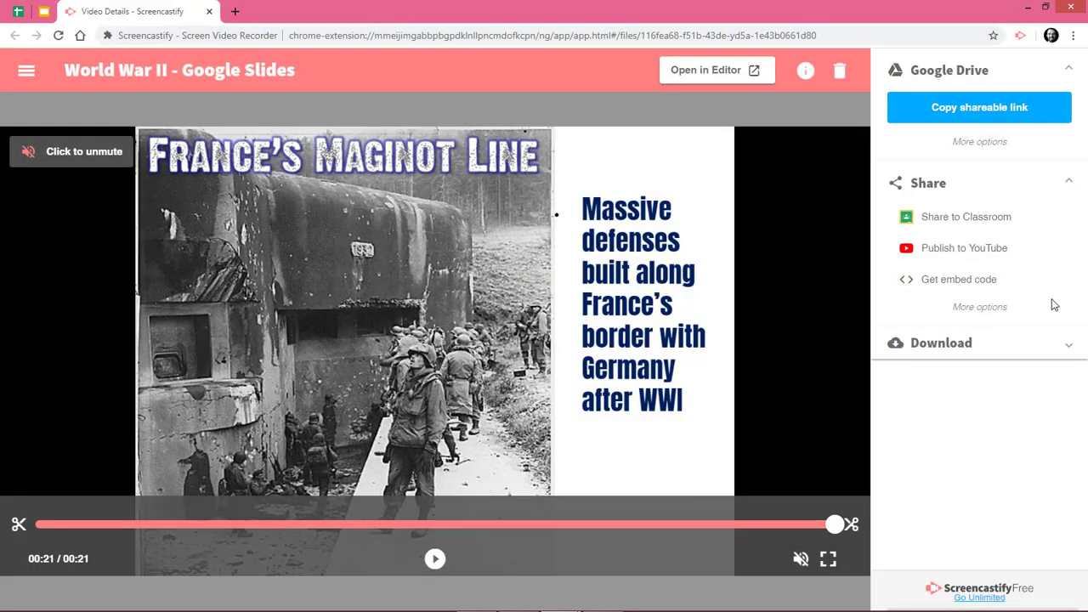
# - Expand More options under Share to reveal email and QR code sharing
pyautogui.click(989, 308)
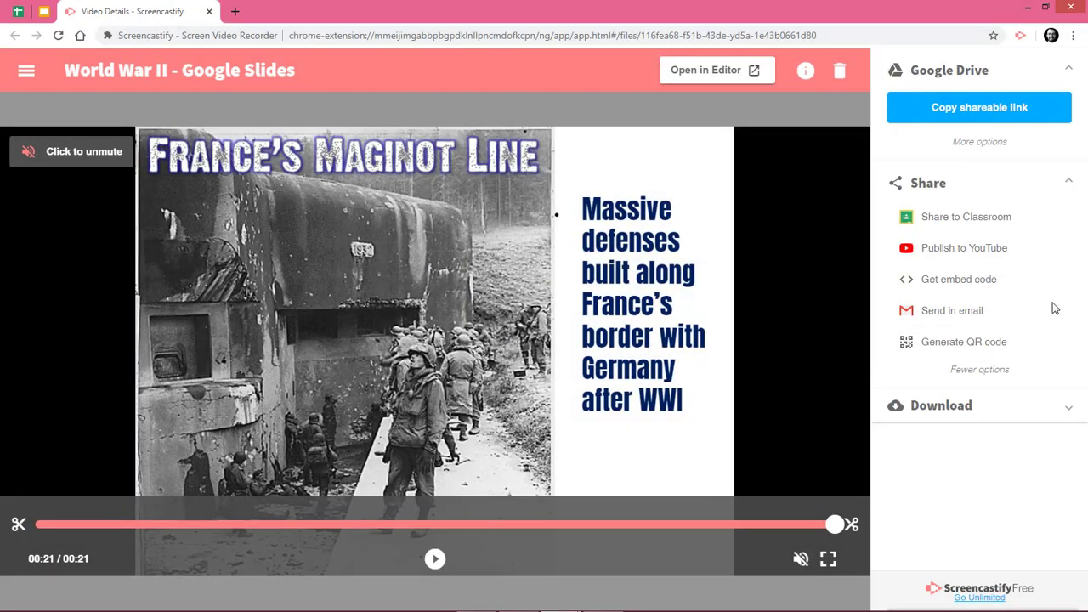